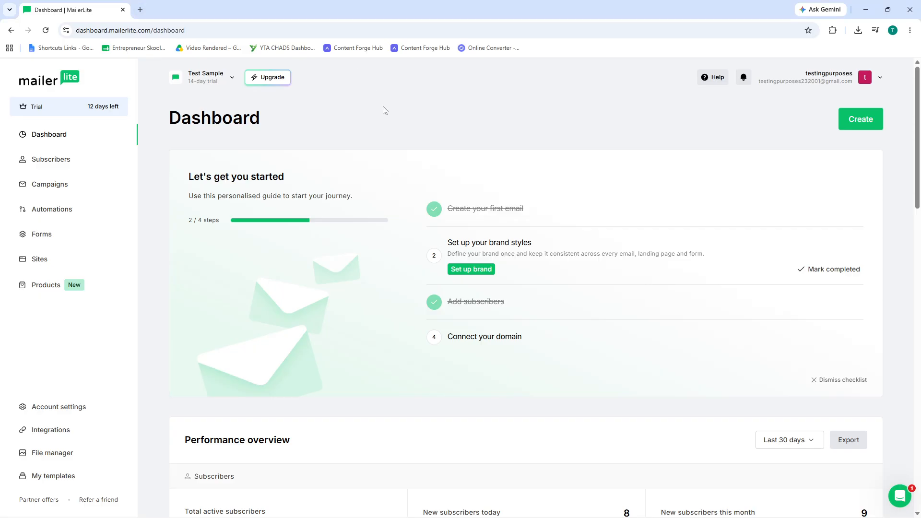
# View the MailerLite sign-in page in an Incognito window, accepting all cookies, and close that window
pyautogui.click(909, 30)
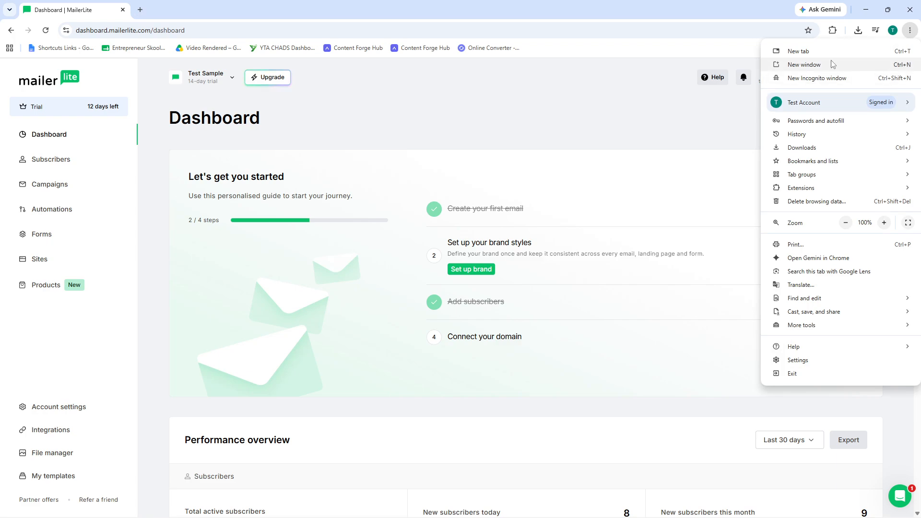
pyautogui.click(824, 77)
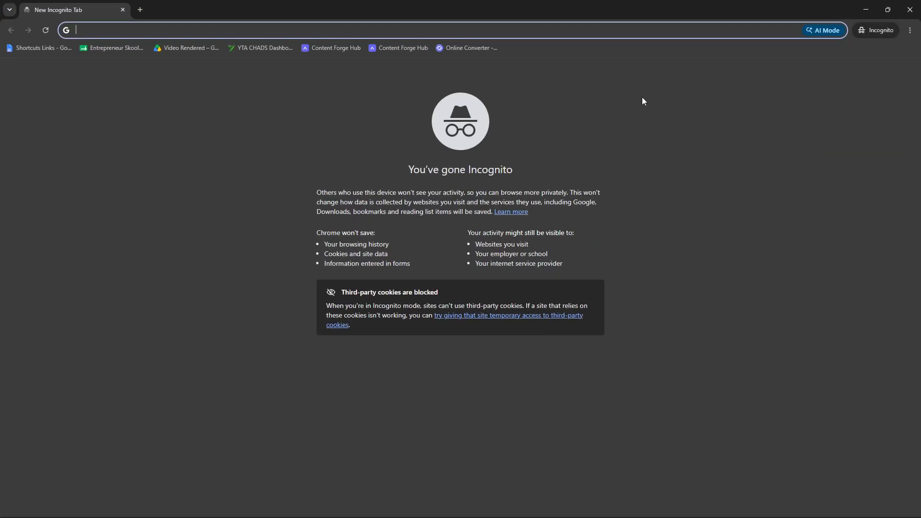
pyautogui.write('mailet')
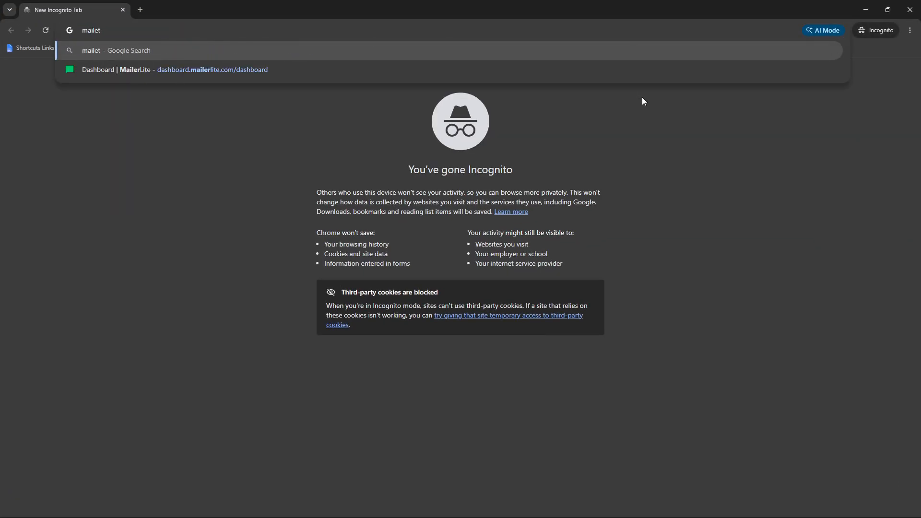
pyautogui.click(174, 66)
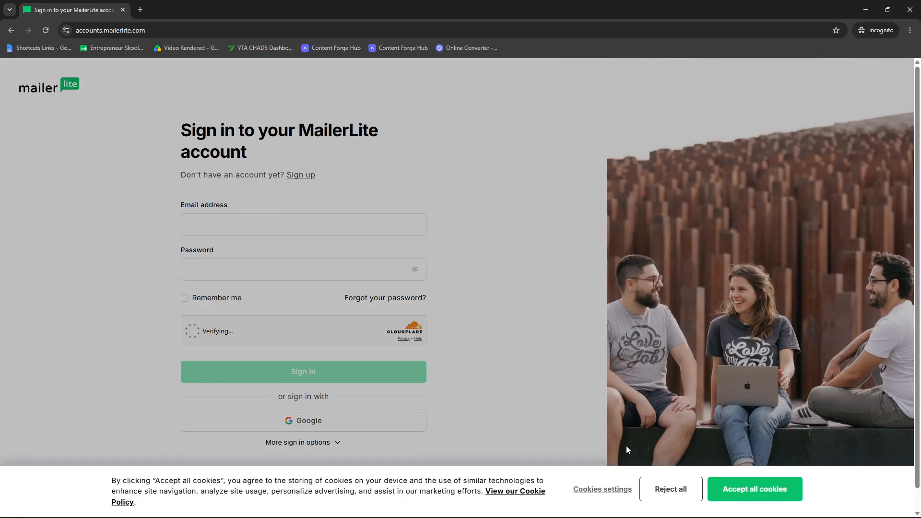
pyautogui.click(765, 489)
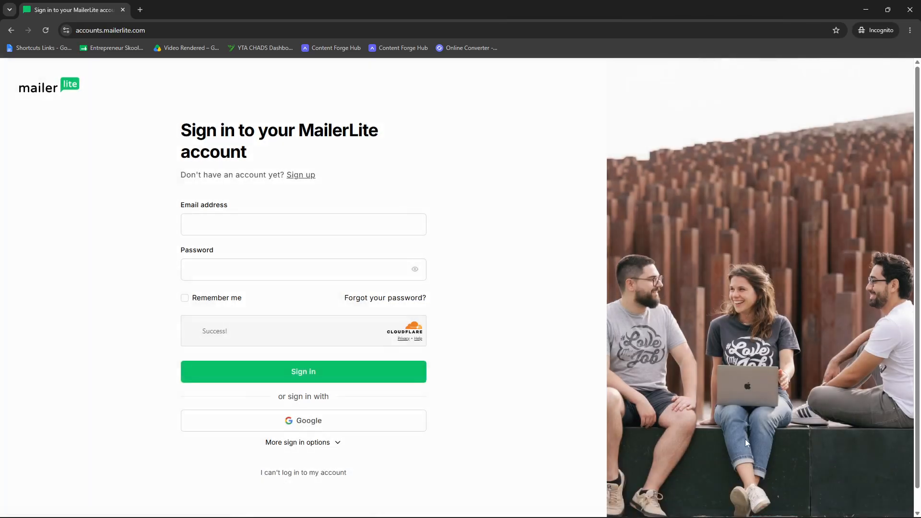
pyautogui.click(909, 9)
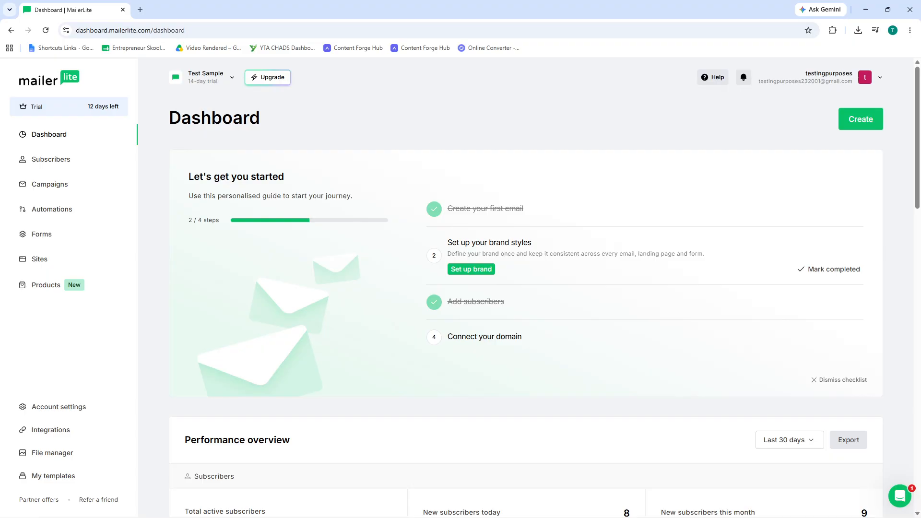
# Open the account settings on the company profile and hide the browser's bookmarks bar
pyautogui.click(70, 409)
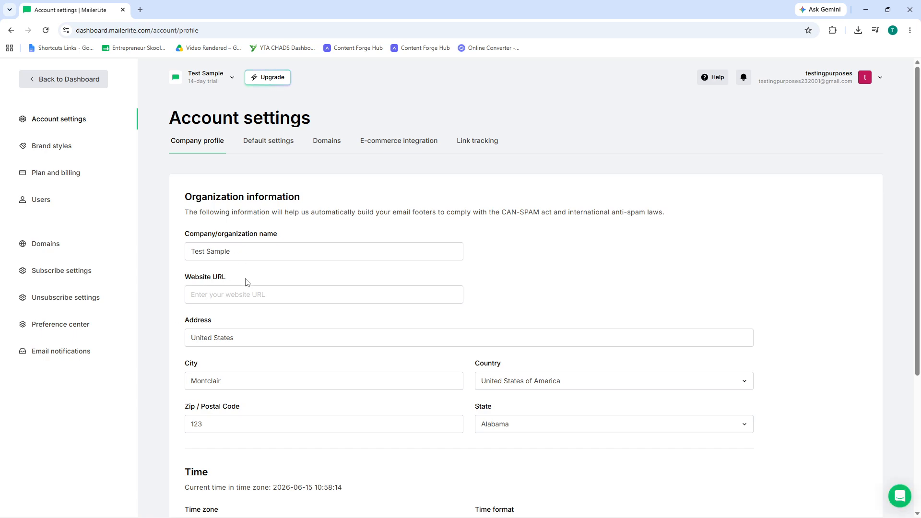
pyautogui.click(242, 293)
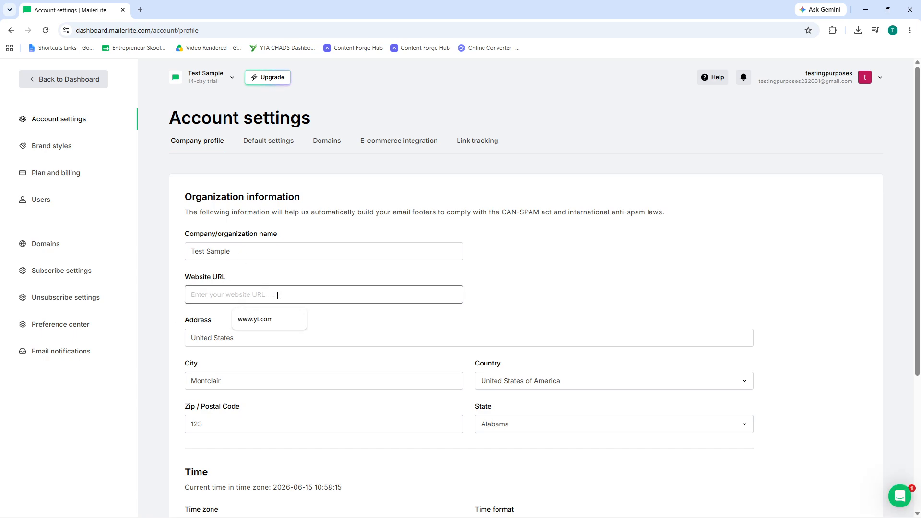
pyautogui.click(316, 336)
pyautogui.click(550, 296)
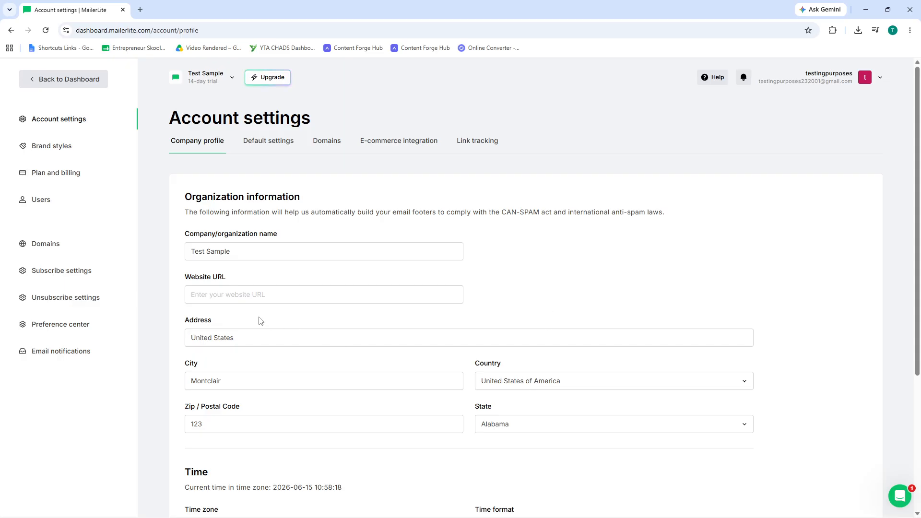
pyautogui.click(239, 296)
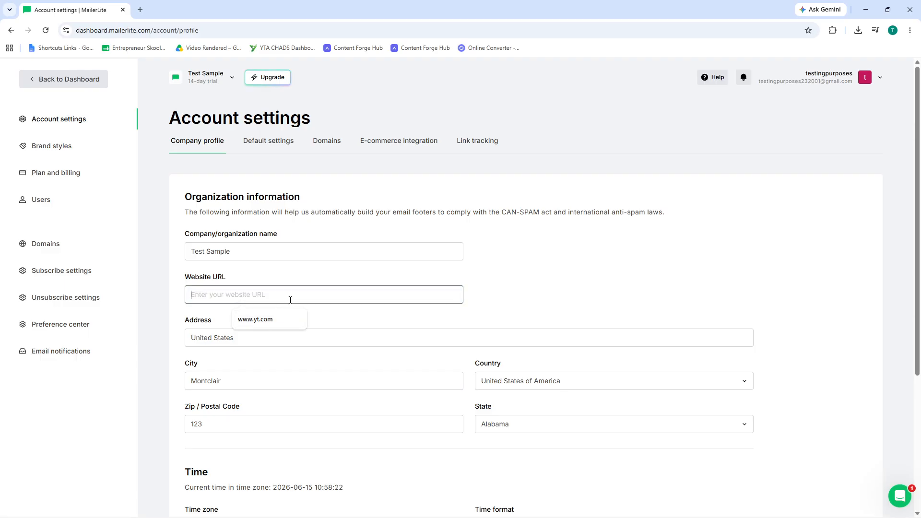
pyautogui.click(388, 231)
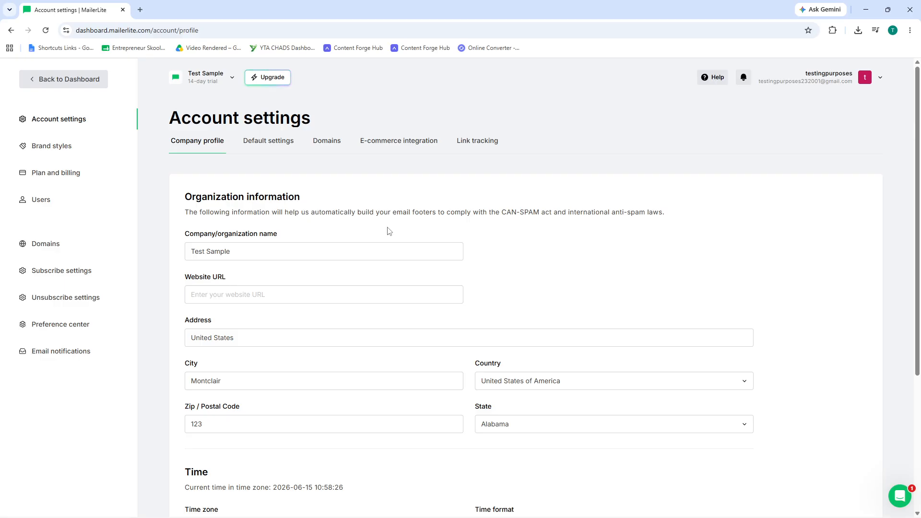
pyautogui.hotkey('ctrl', 'shift', 'b')
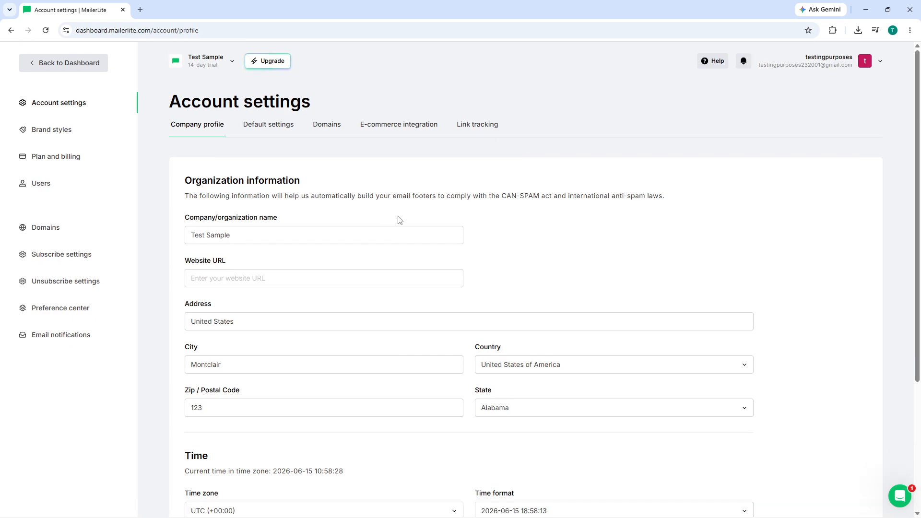
pyautogui.click(278, 274)
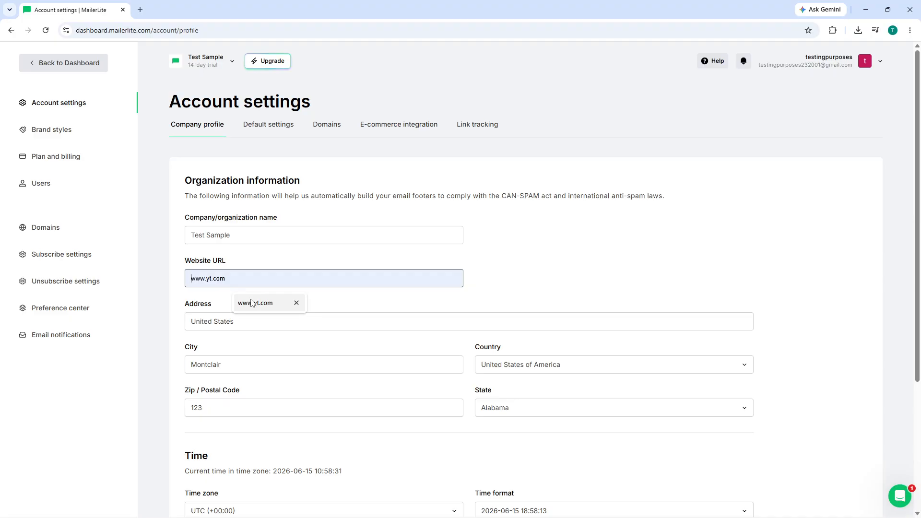
pyautogui.click(297, 262)
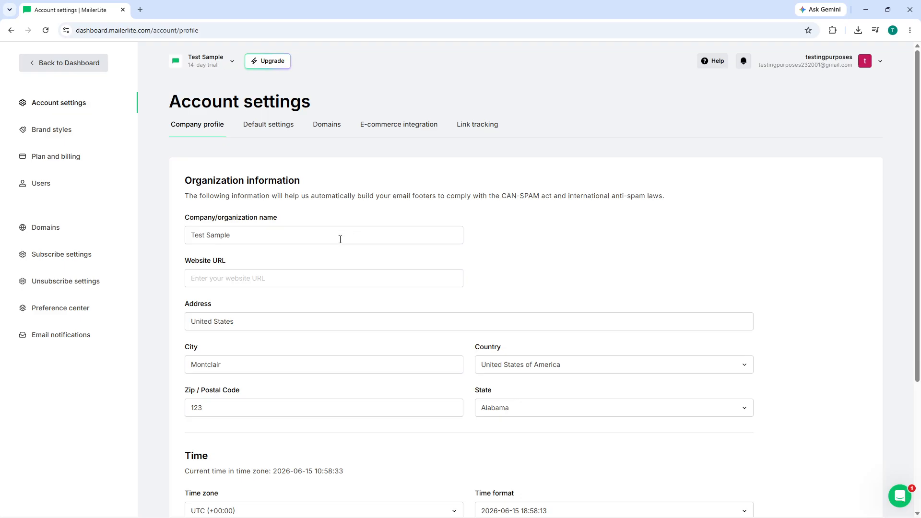
pyautogui.scroll(-2, 340, 239)
pyautogui.scroll(2, 333, 248)
pyautogui.click(224, 271)
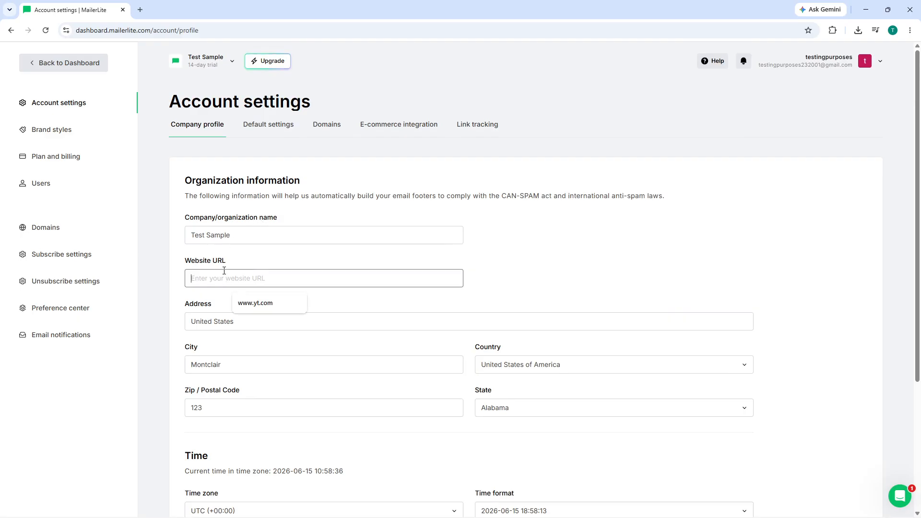
pyautogui.write('ytac')
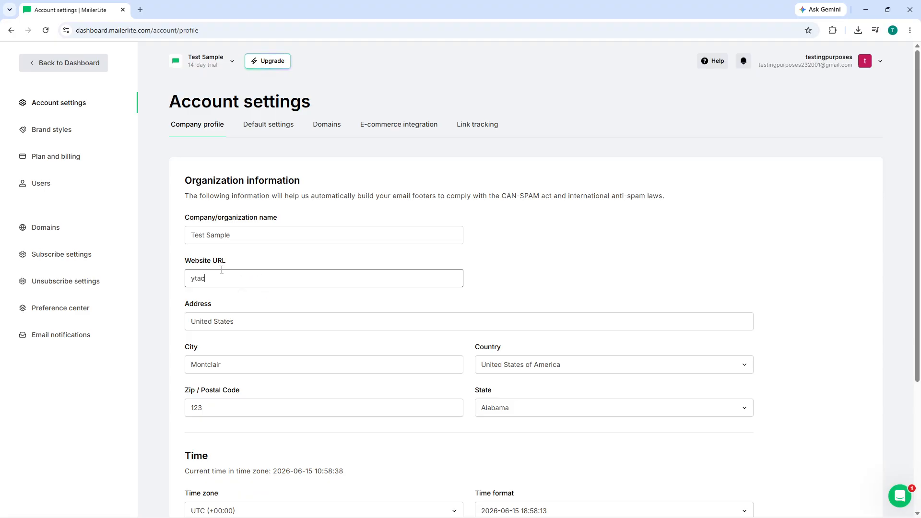
pyautogui.write('hads')
pyautogui.write('www')
pyautogui.write('.com')
pyautogui.click(603, 303)
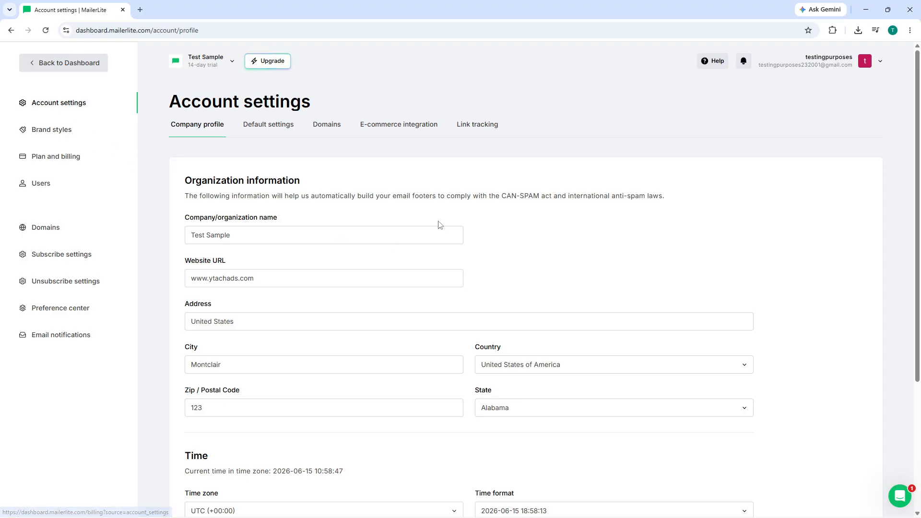
pyautogui.scroll(-4, 437, 230)
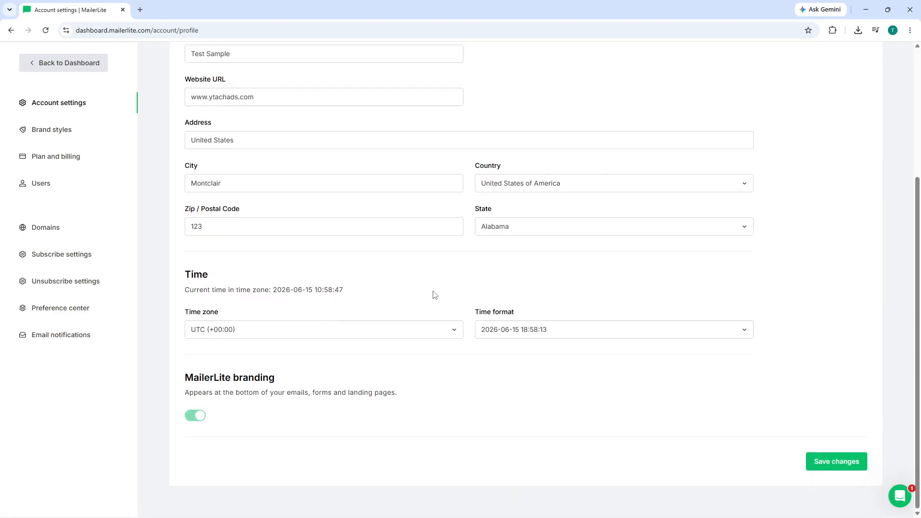
pyautogui.click(836, 462)
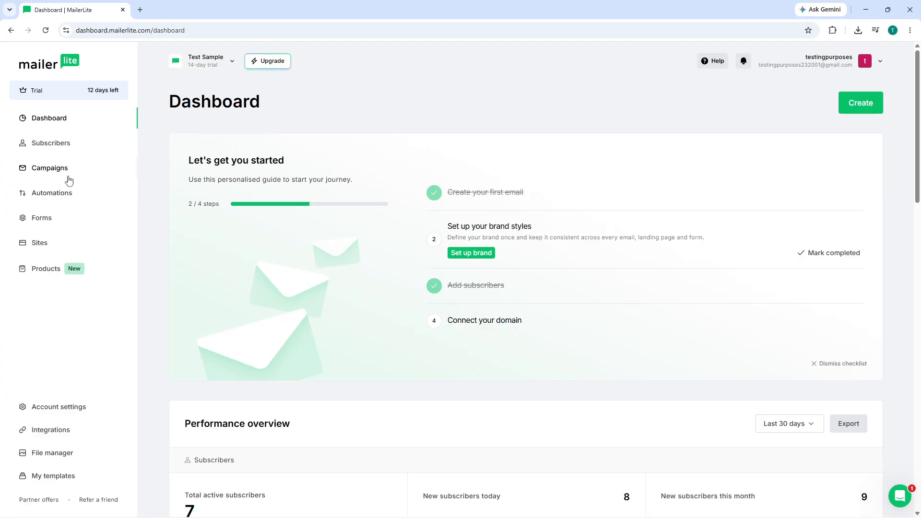
# Look at the subscriber groups and the dialog for creating a group, leaving it without creating one
pyautogui.click(59, 153)
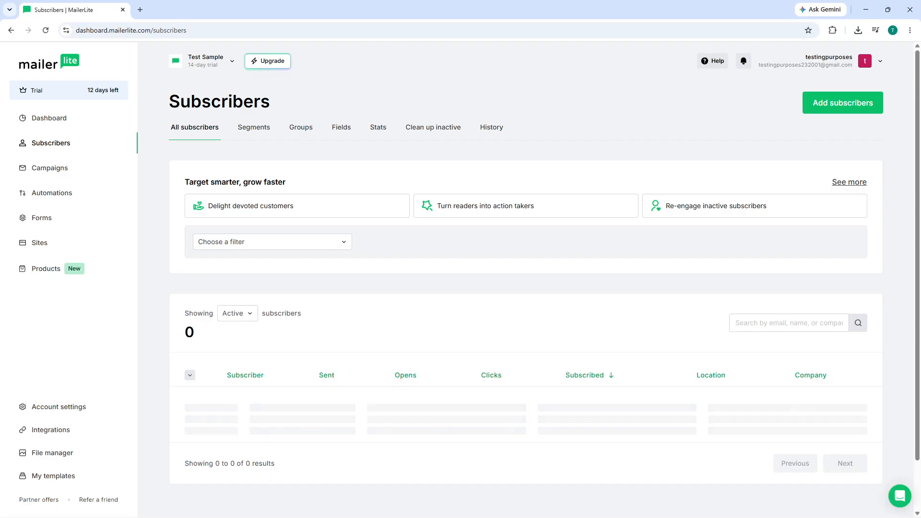
pyautogui.click(820, 115)
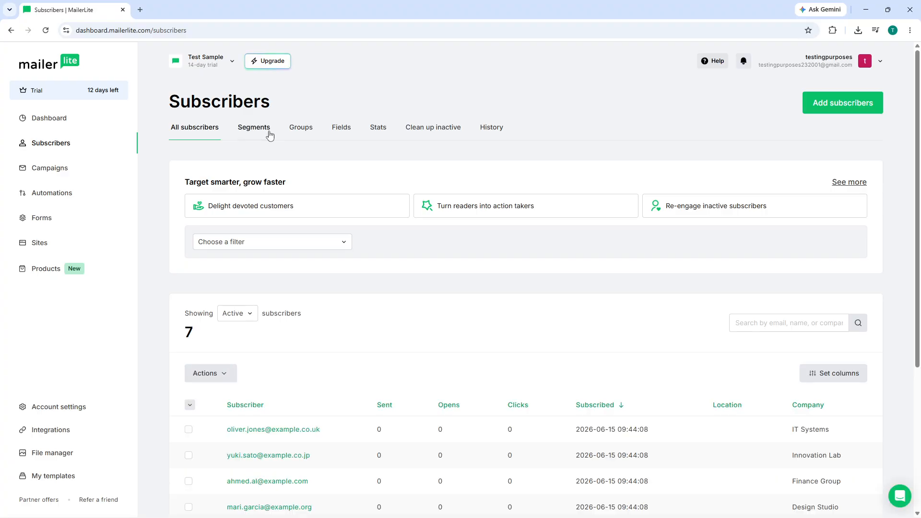
pyautogui.click(293, 131)
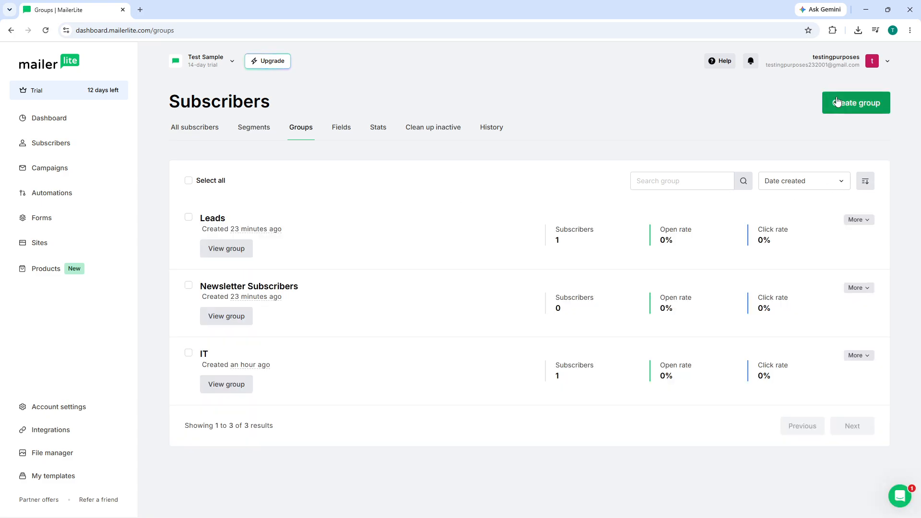
pyautogui.click(837, 102)
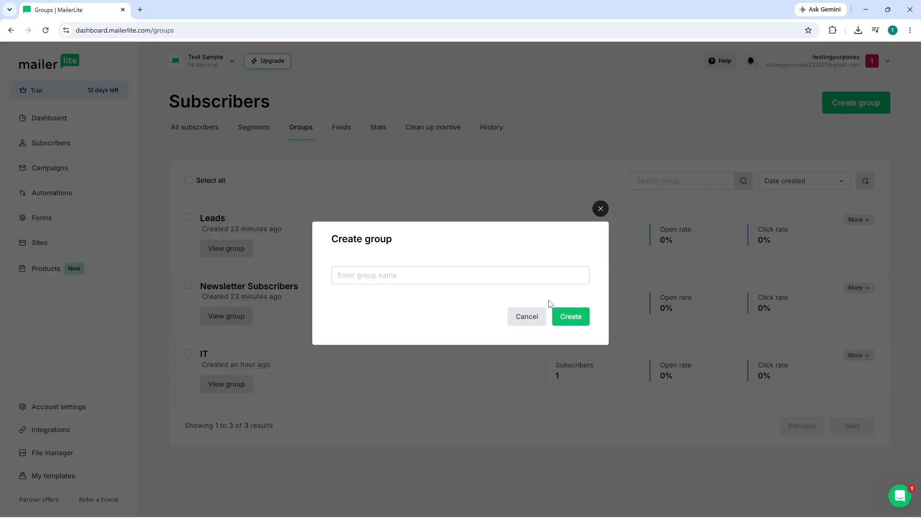
pyautogui.click(527, 318)
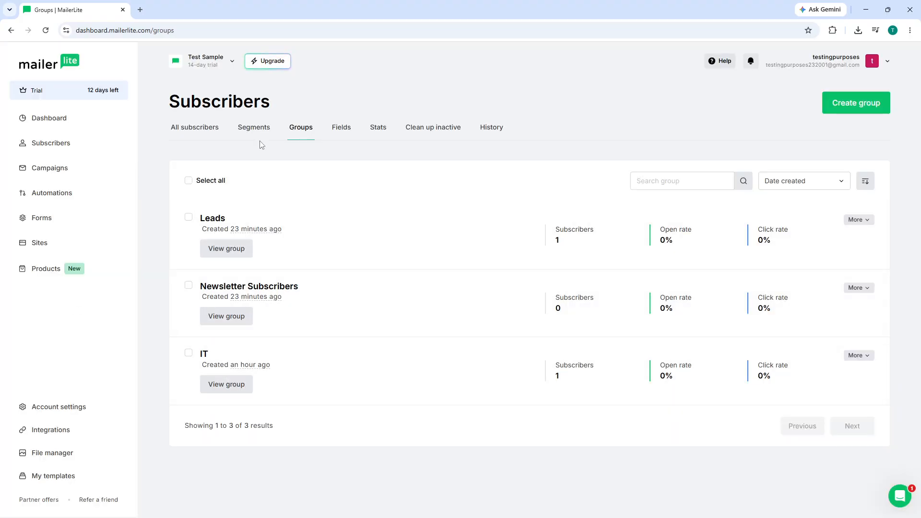
# Look at the form for adding a single subscriber, including the groups offered for assignment
pyautogui.click(200, 129)
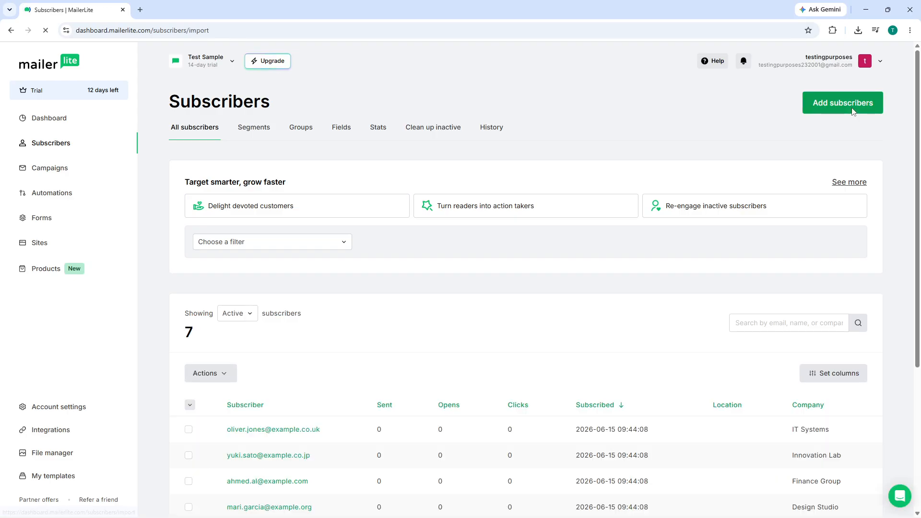
pyautogui.click(852, 108)
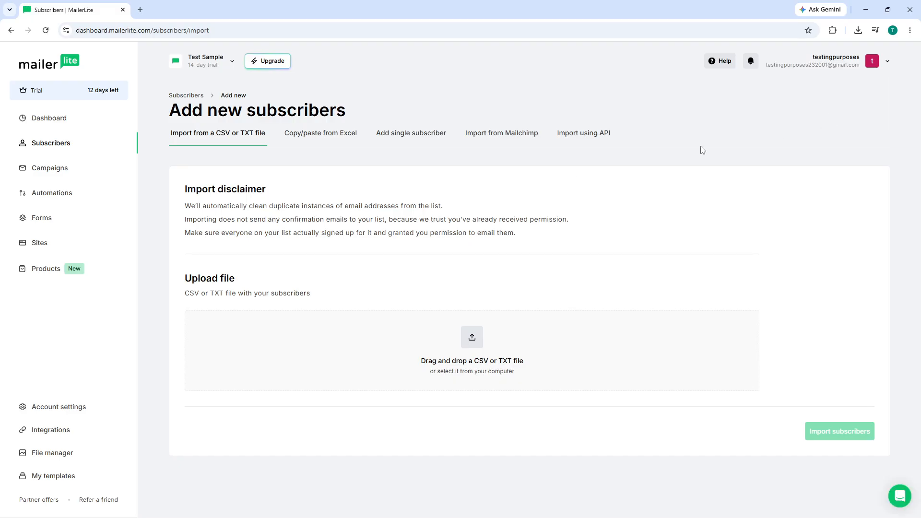
pyautogui.click(386, 139)
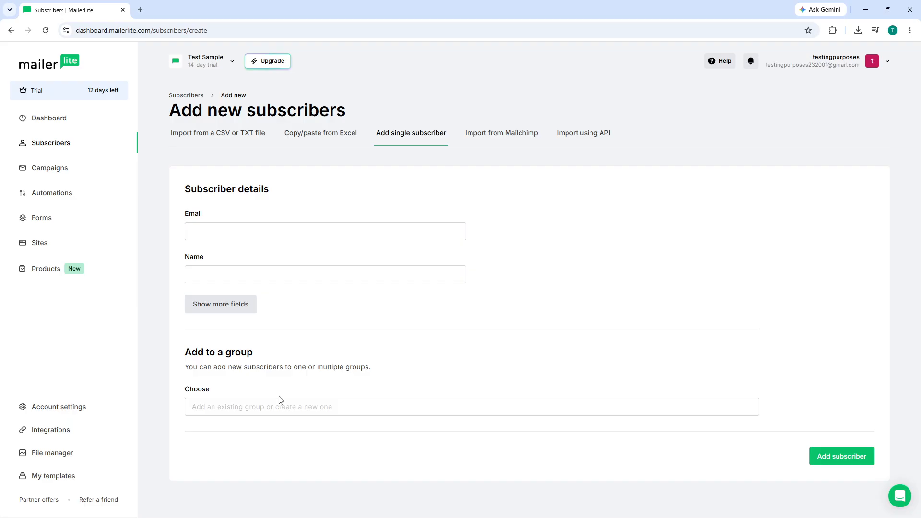
pyautogui.click(273, 407)
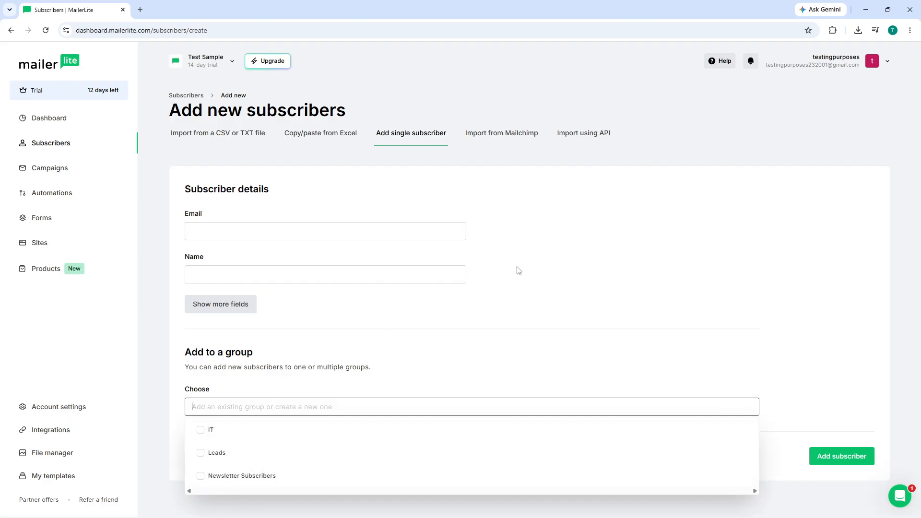
pyautogui.click(722, 271)
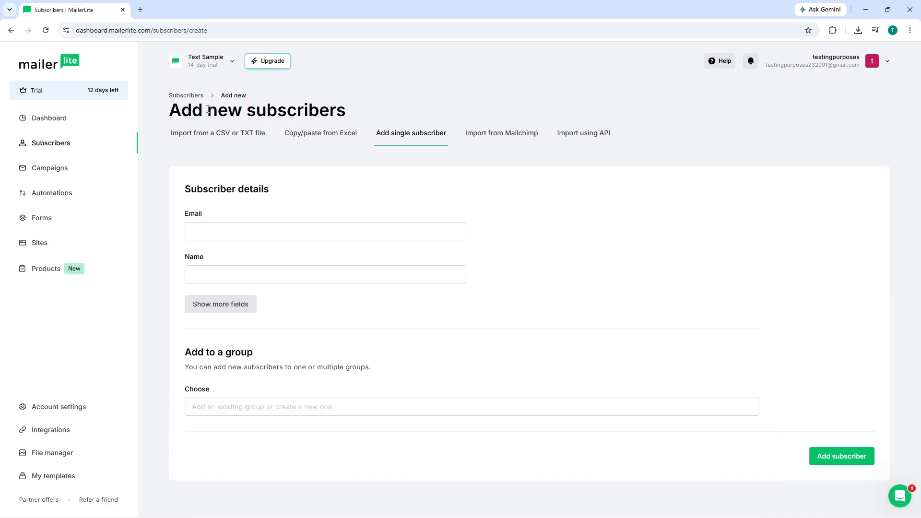
# Return to the list of all subscribers and view the available row actions for the IT Systems subscriber, leaving it unselected
pyautogui.click(189, 95)
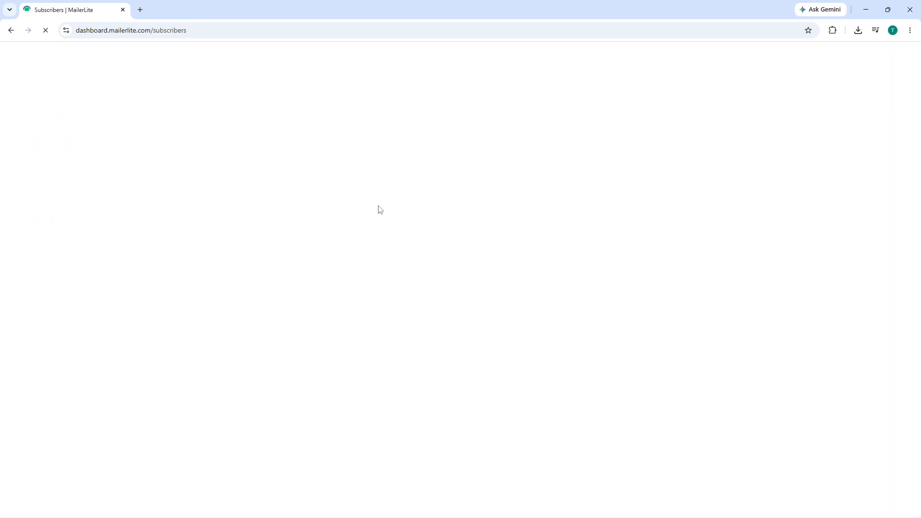
pyautogui.scroll(-4, 363, 272)
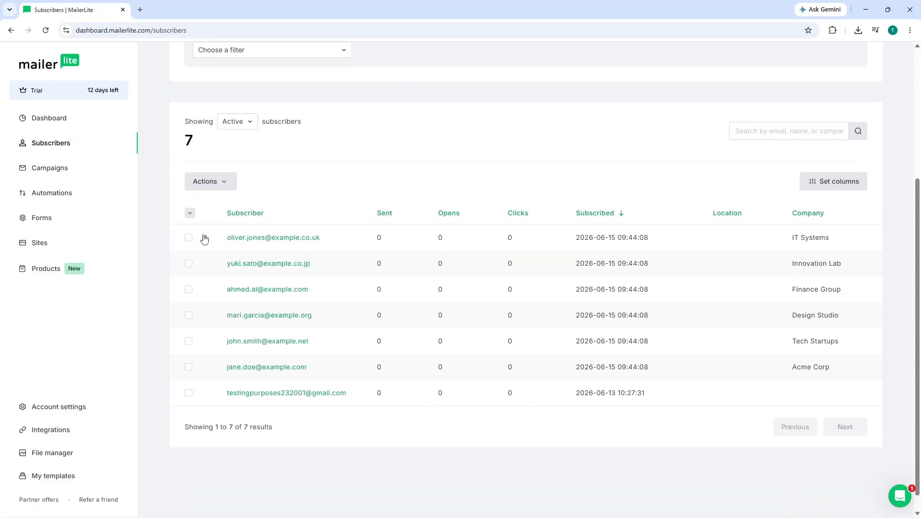
pyautogui.scroll(4, 329, 178)
pyautogui.scroll(-2, 333, 183)
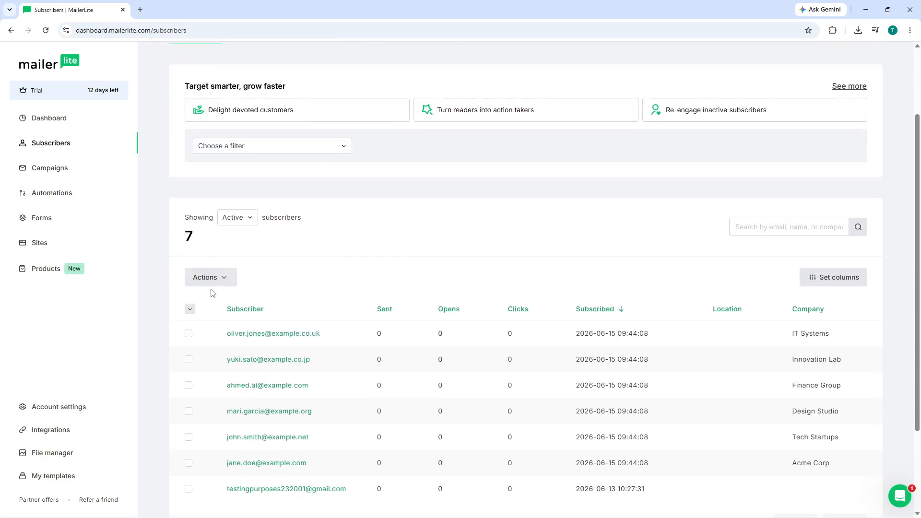
pyautogui.click(189, 333)
pyautogui.click(206, 334)
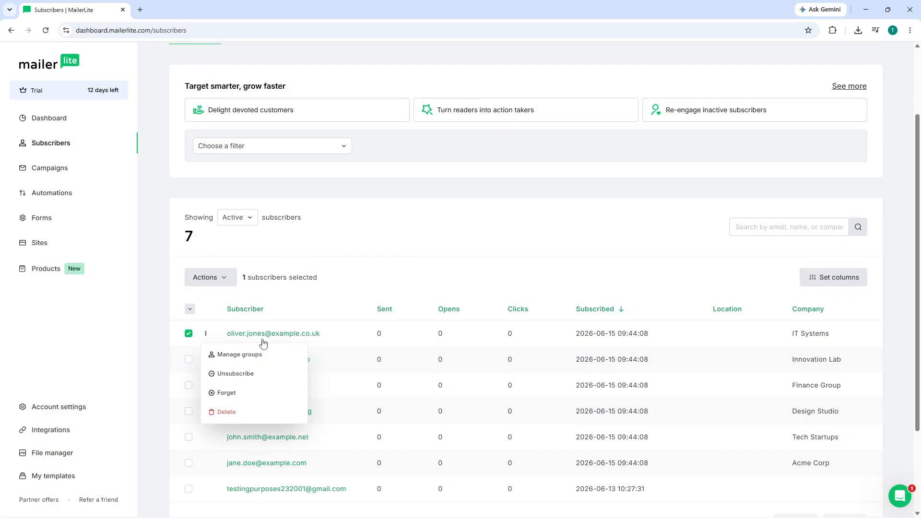
pyautogui.click(384, 259)
pyautogui.click(189, 334)
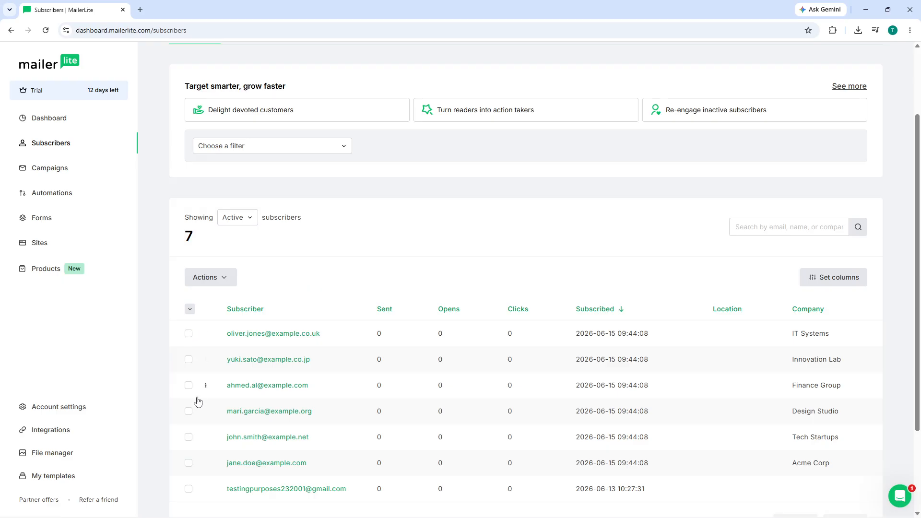
# Assign the Design Studio subscriber to the Leads group, save the selection, and open the list of subscriber groups
pyautogui.click(189, 410)
pyautogui.click(208, 412)
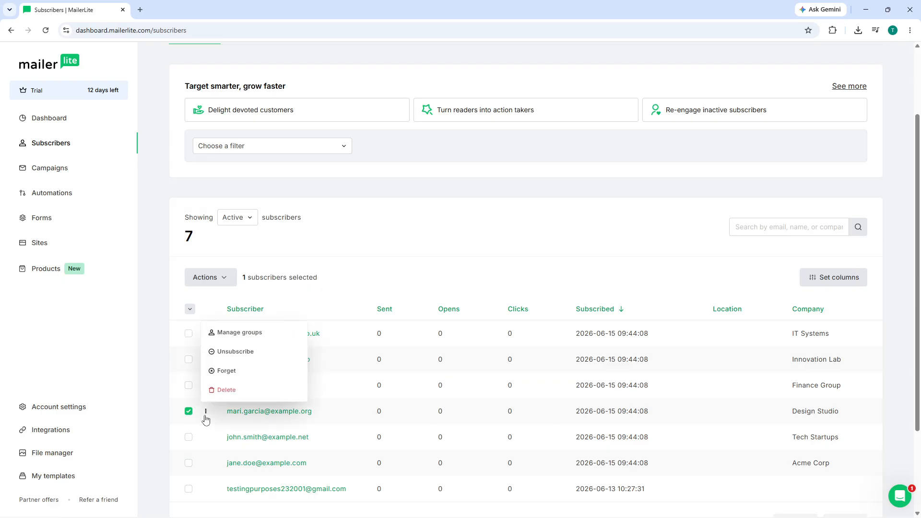
pyautogui.click(263, 336)
pyautogui.click(427, 285)
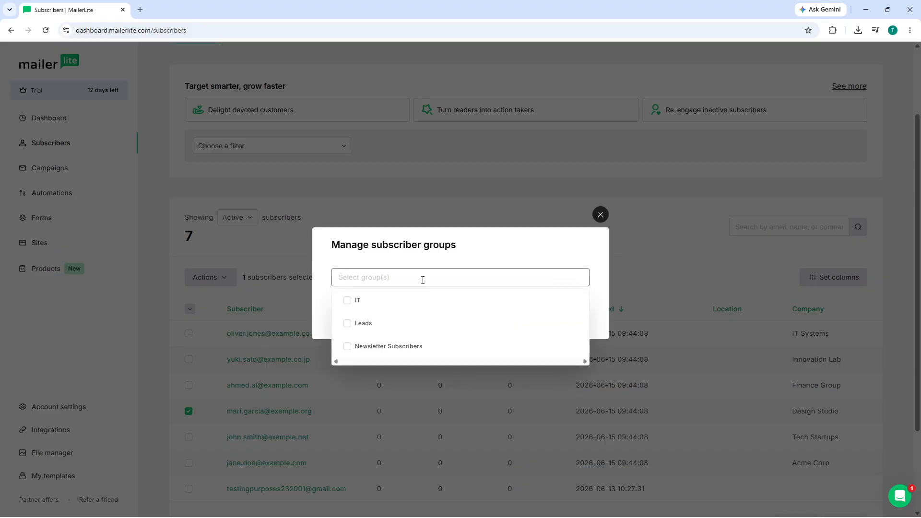
pyautogui.click(378, 328)
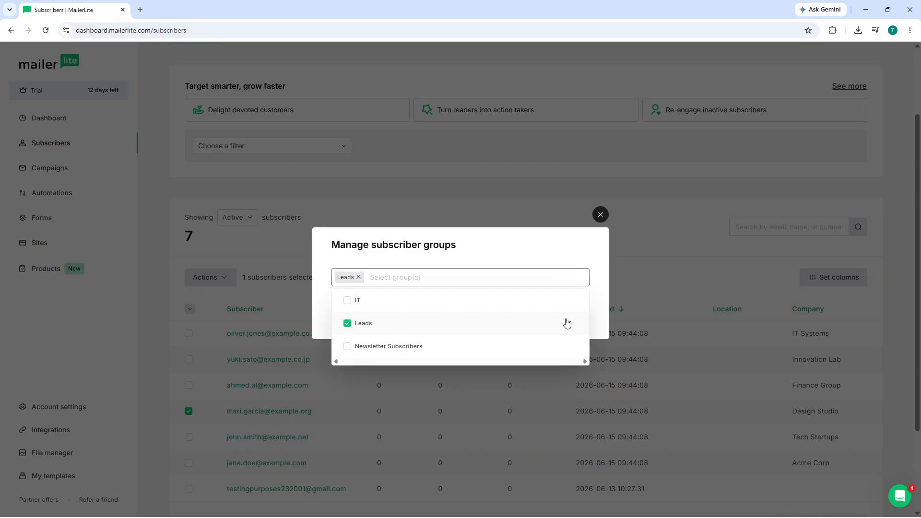
pyautogui.click(444, 331)
pyautogui.click(423, 348)
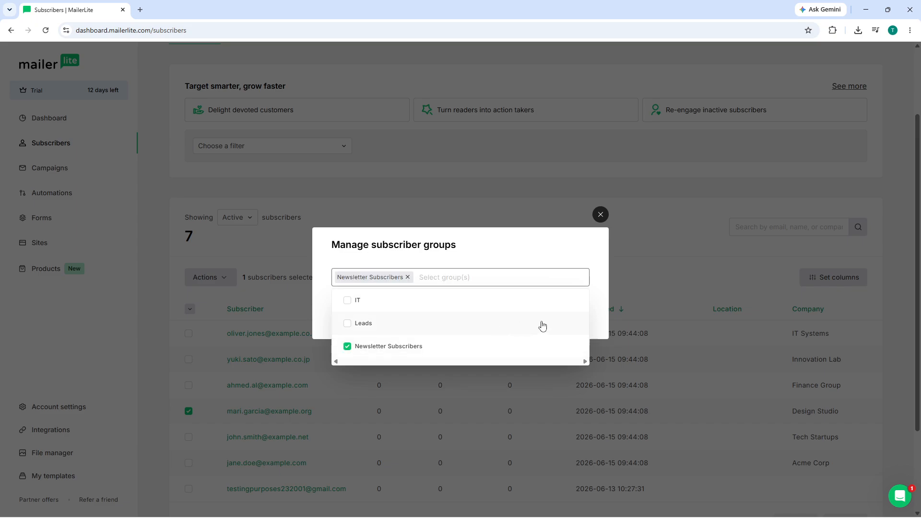
pyautogui.click(564, 322)
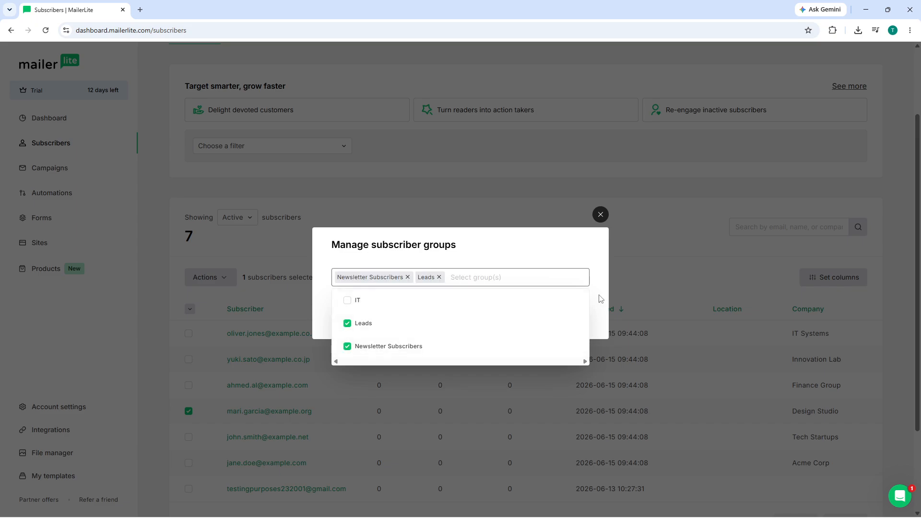
pyautogui.click(600, 298)
pyautogui.click(570, 312)
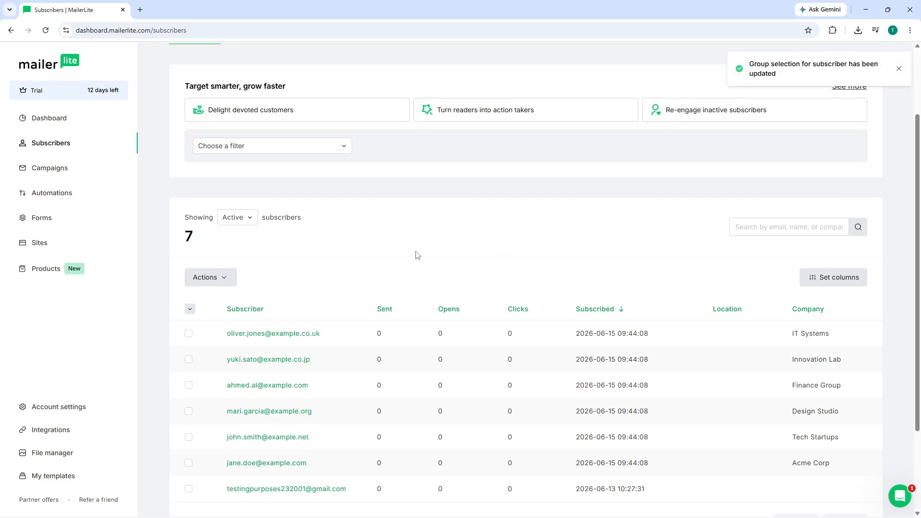
pyautogui.scroll(2, 414, 251)
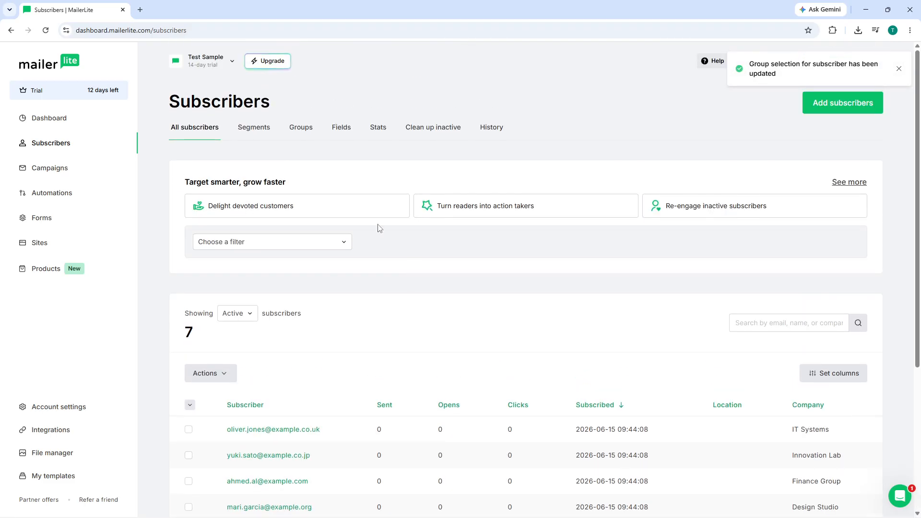
pyautogui.click(301, 127)
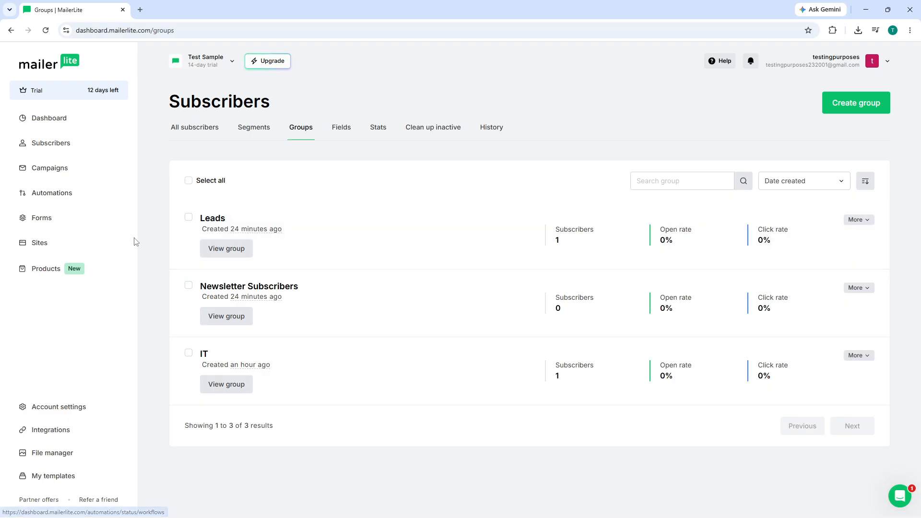
# Create a new embedded form named sample and continue to its subscriber group selection
pyautogui.click(72, 216)
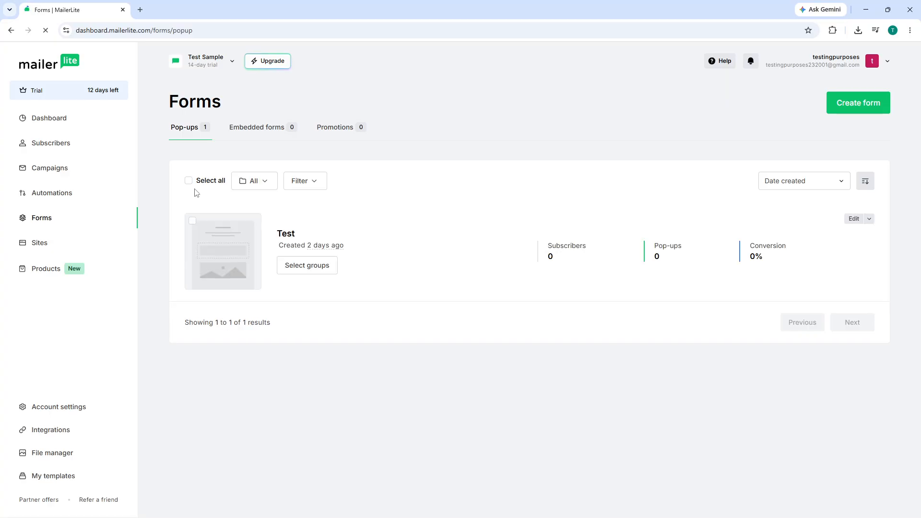
pyautogui.click(860, 110)
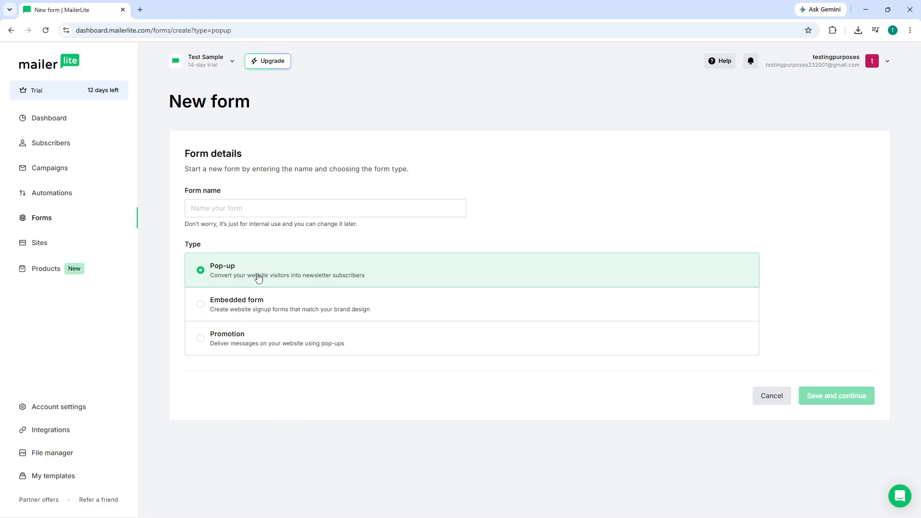
pyautogui.click(494, 320)
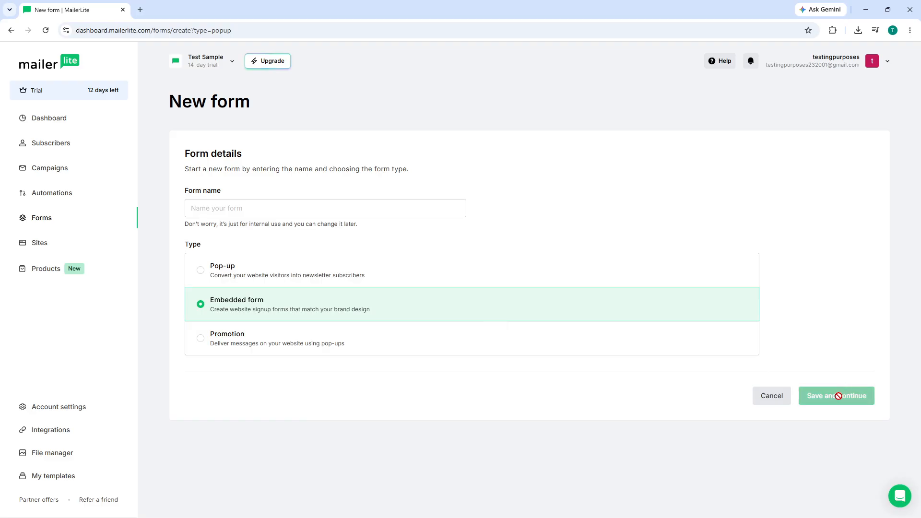
pyautogui.click(371, 210)
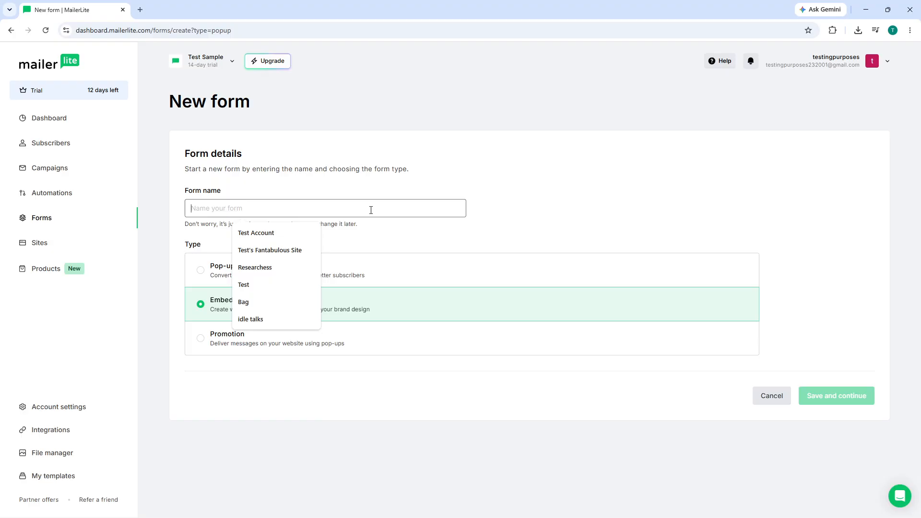
pyautogui.write('sam')
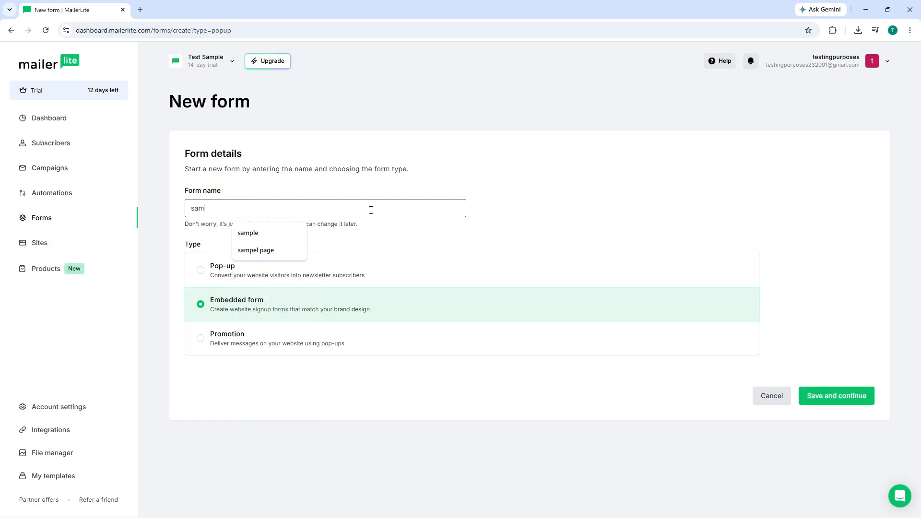
pyautogui.write('ple')
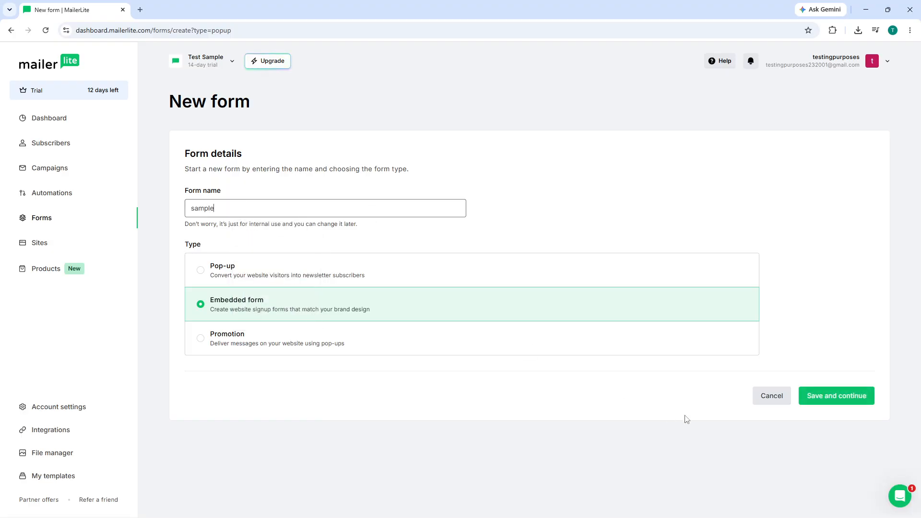
pyautogui.click(807, 400)
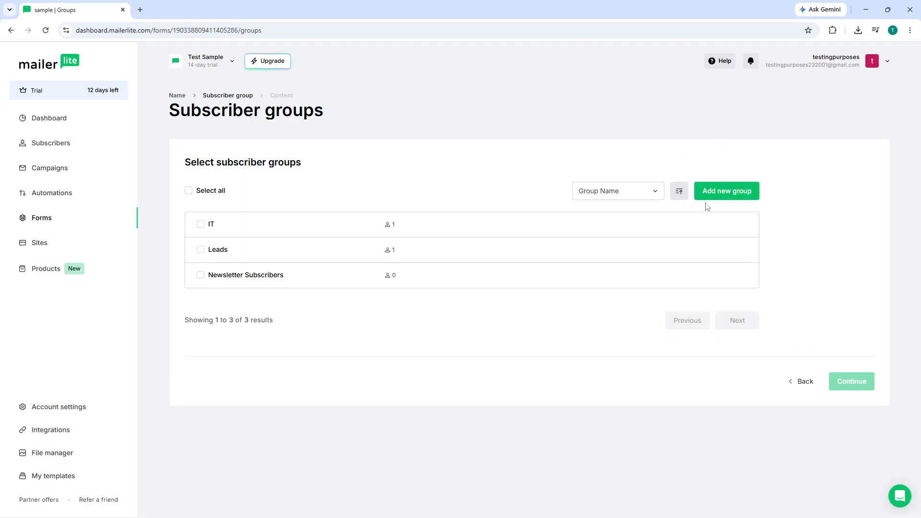
# Return to the forms list without choosing a group and look at the actions for the Test pop-up, leaving it unselected
pyautogui.click(800, 387)
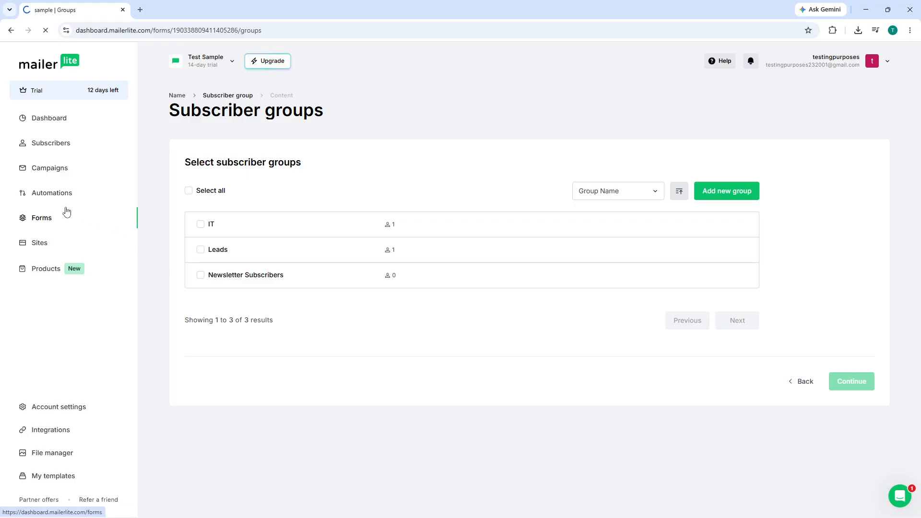
pyautogui.click(37, 218)
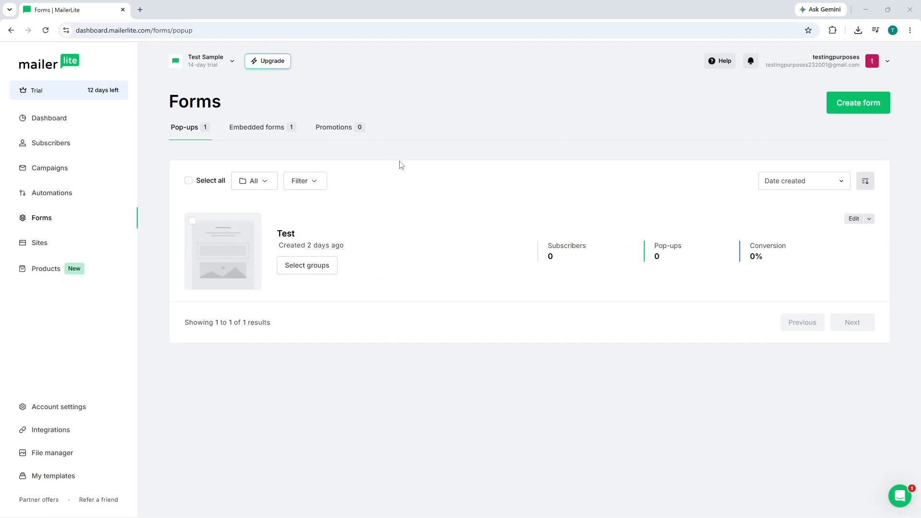
pyautogui.click(867, 221)
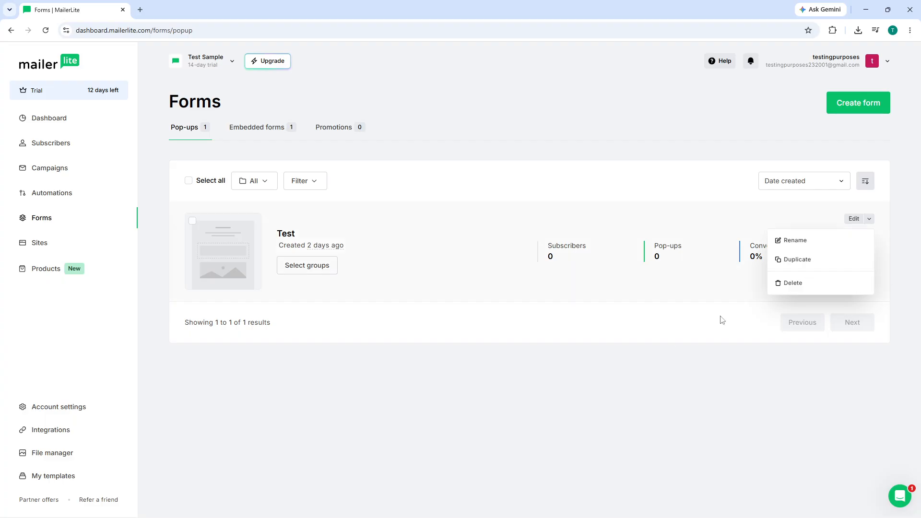
pyautogui.click(610, 382)
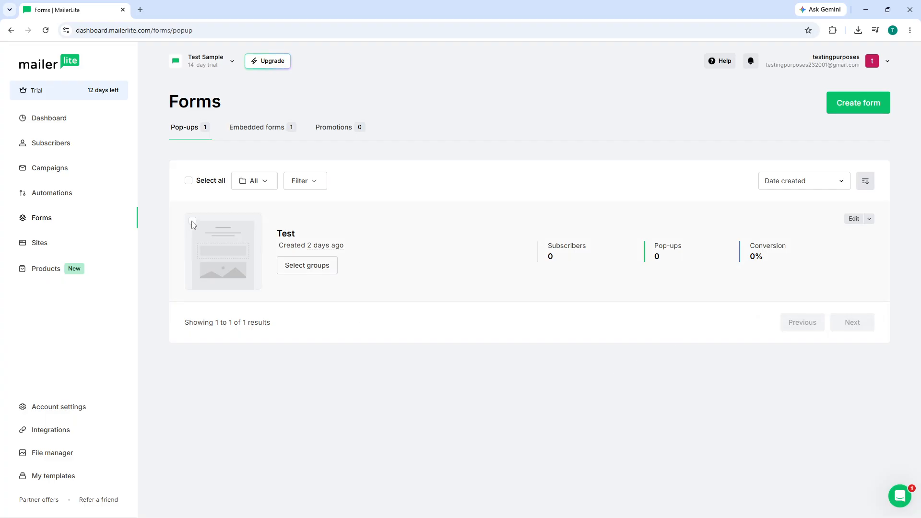
pyautogui.click(192, 222)
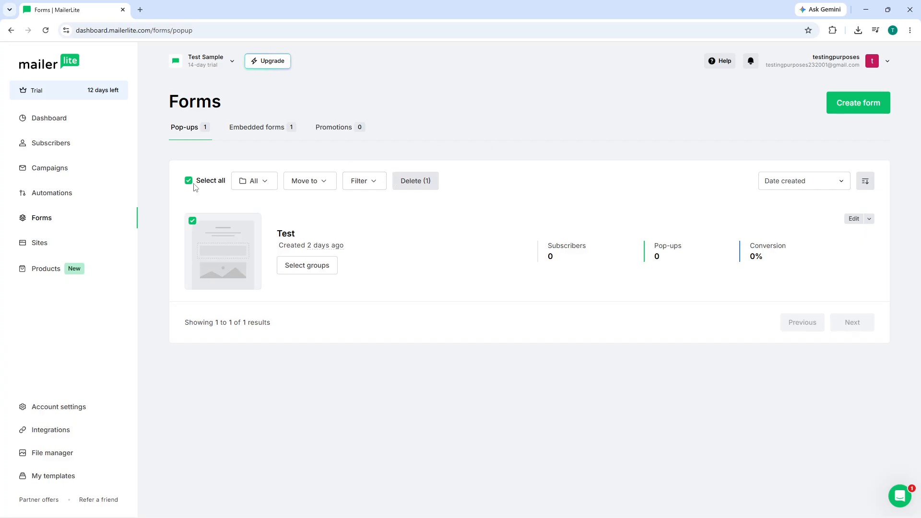
pyautogui.click(193, 222)
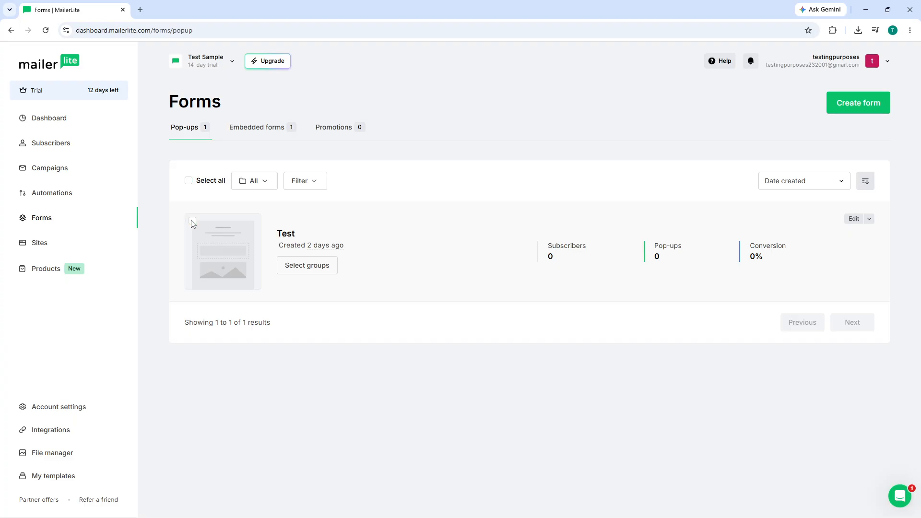
# Go to the account's dashboard
pyautogui.click(51, 124)
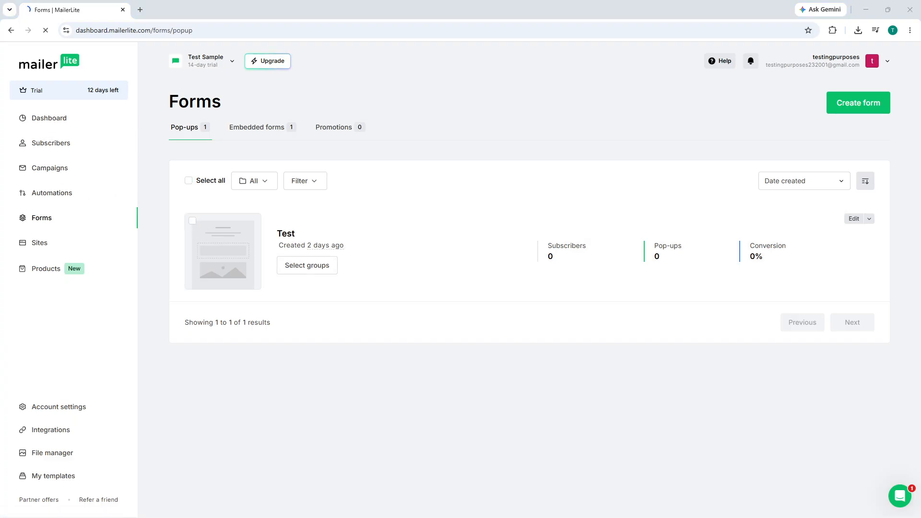